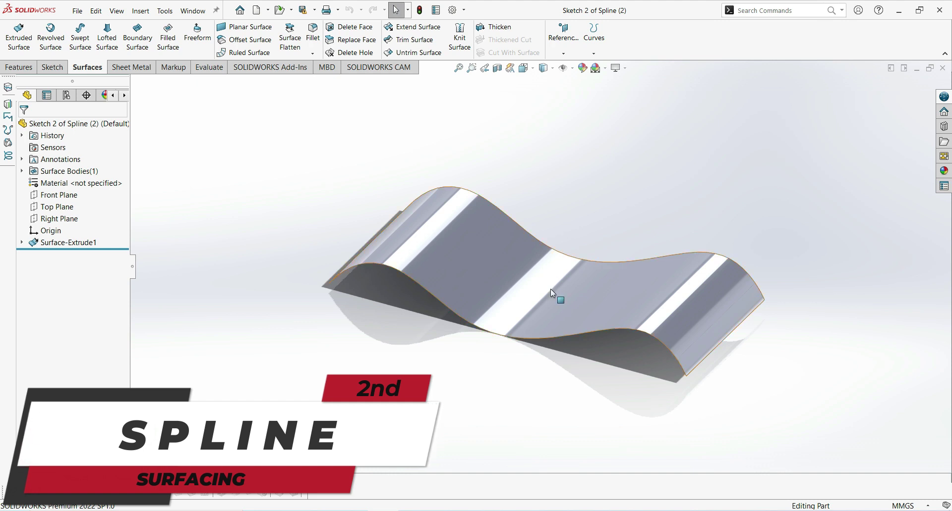
- Fit the surface in view and start Sketch2 on the Top Plane with the Spline tool
key(f)
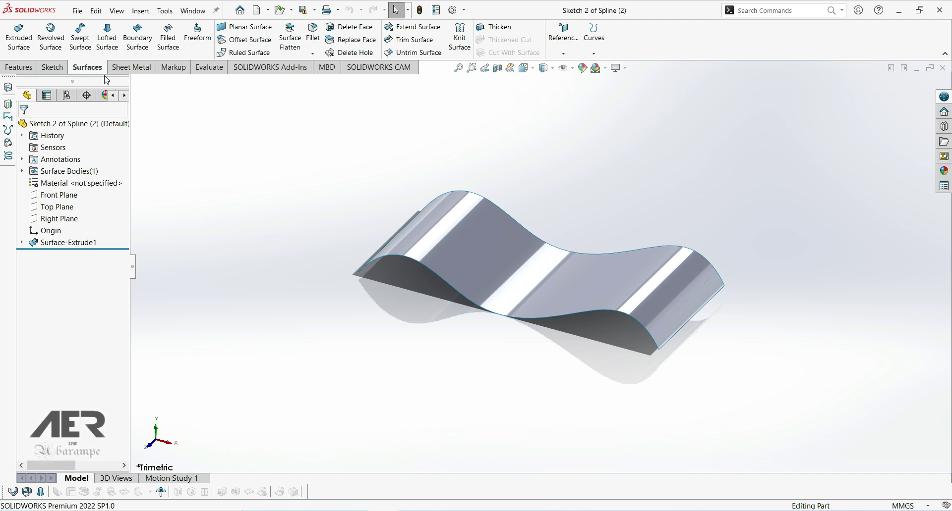
click(52, 67)
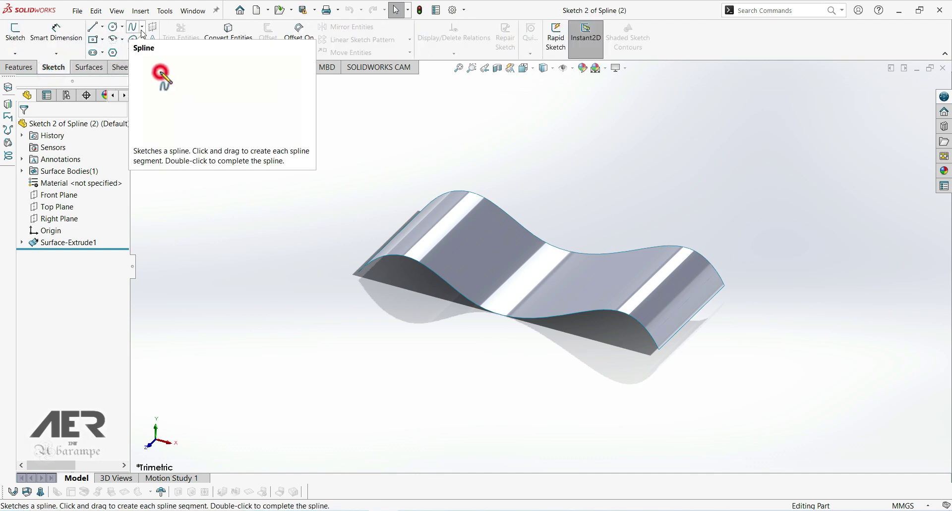
click(143, 28)
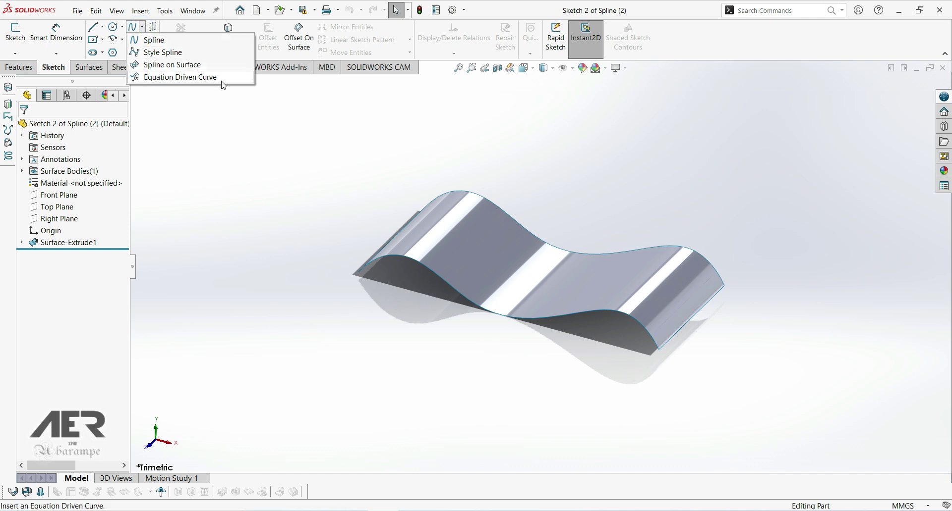
click(154, 43)
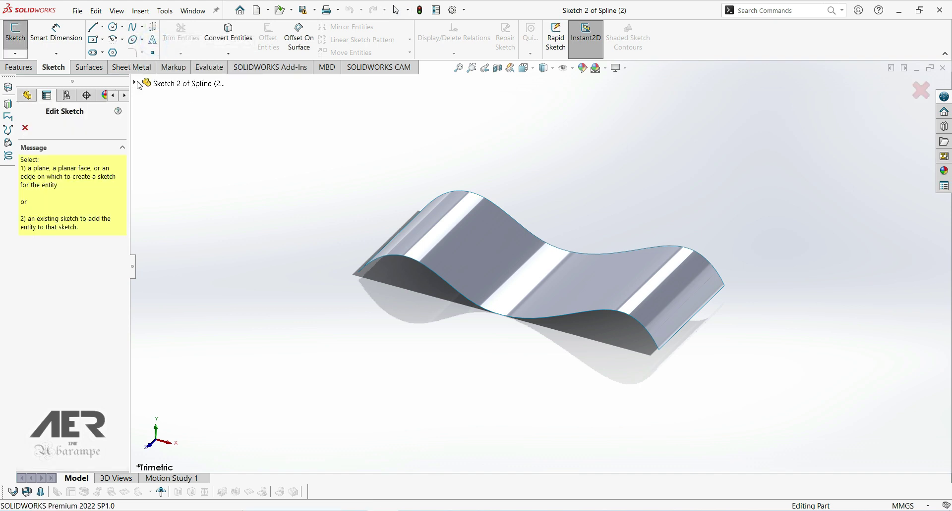
click(135, 82)
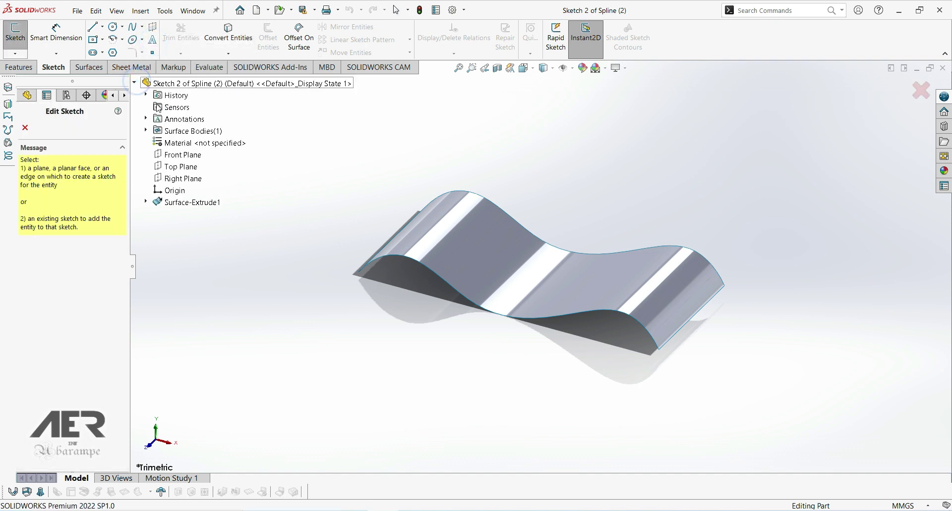
click(170, 169)
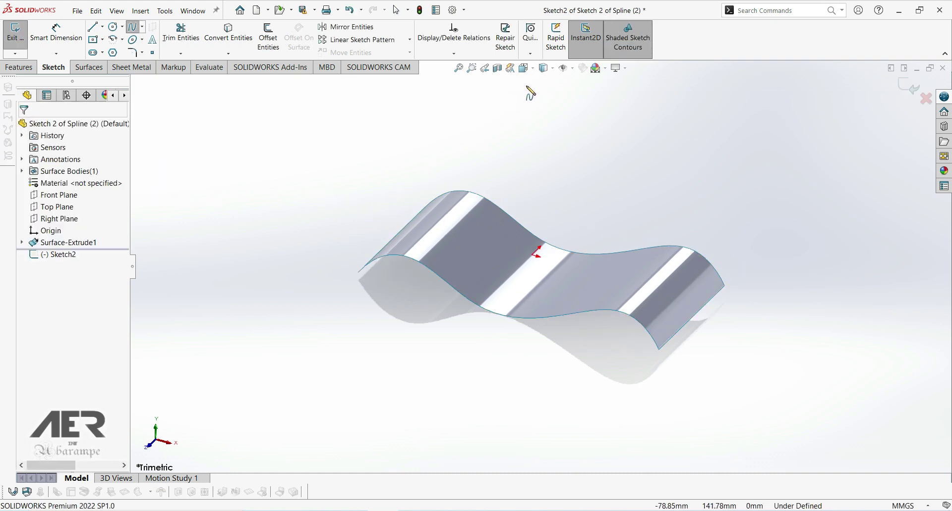
click(524, 68)
- In Top view, draw a five-point S-shaped spline running from lower left to right across the face
click(581, 127)
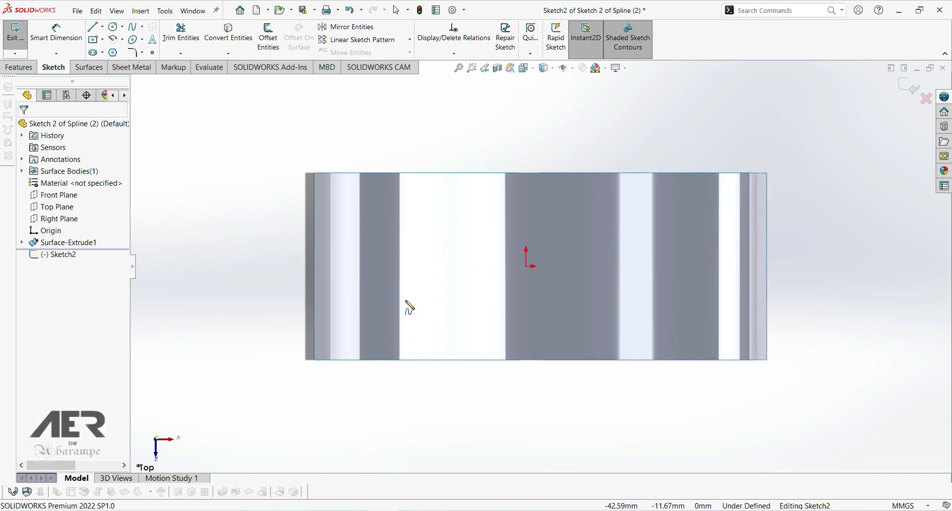
click(365, 318)
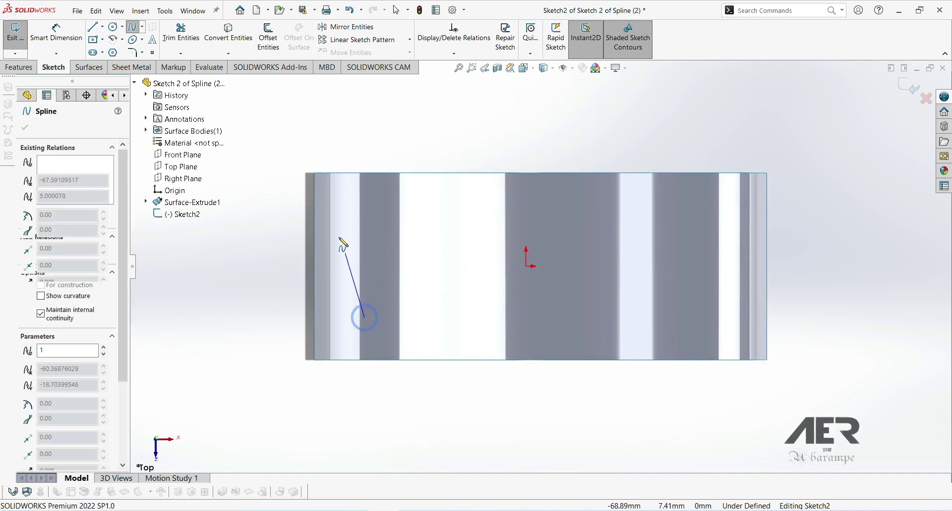
click(385, 221)
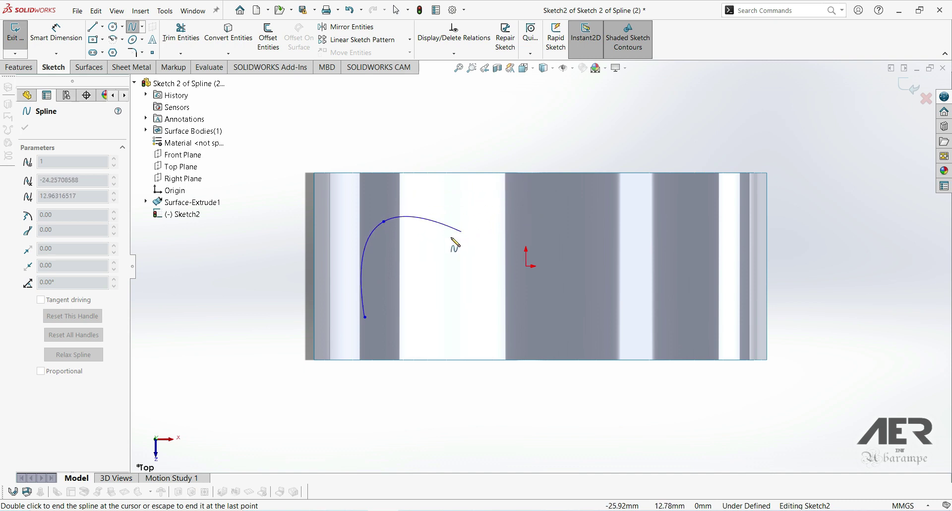
click(462, 253)
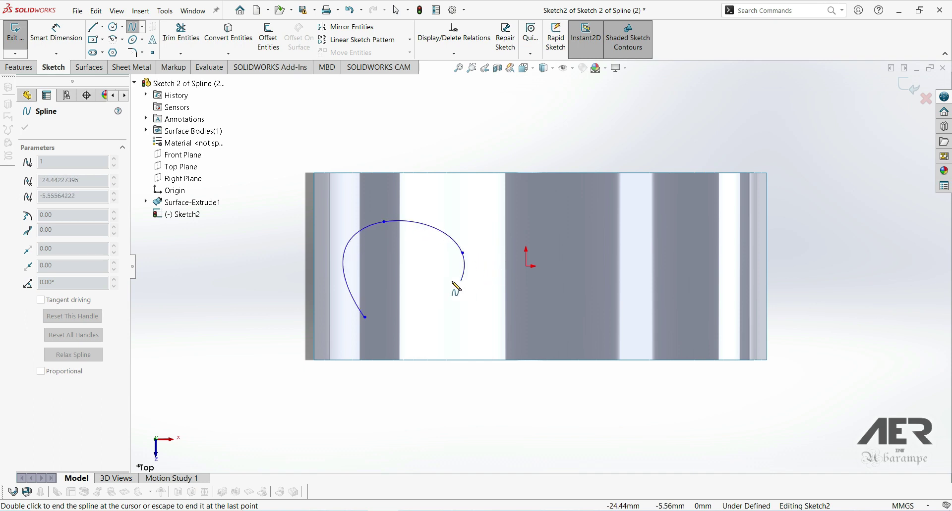
click(574, 310)
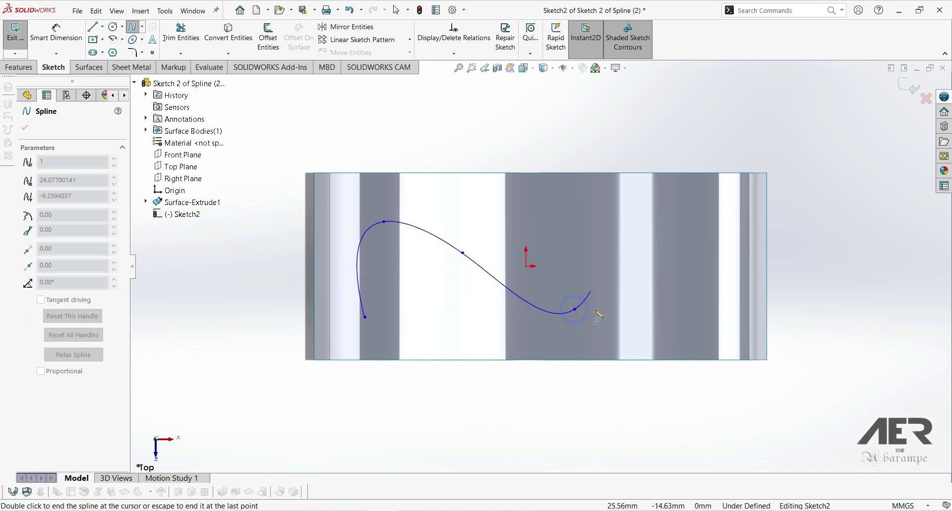
click(688, 267)
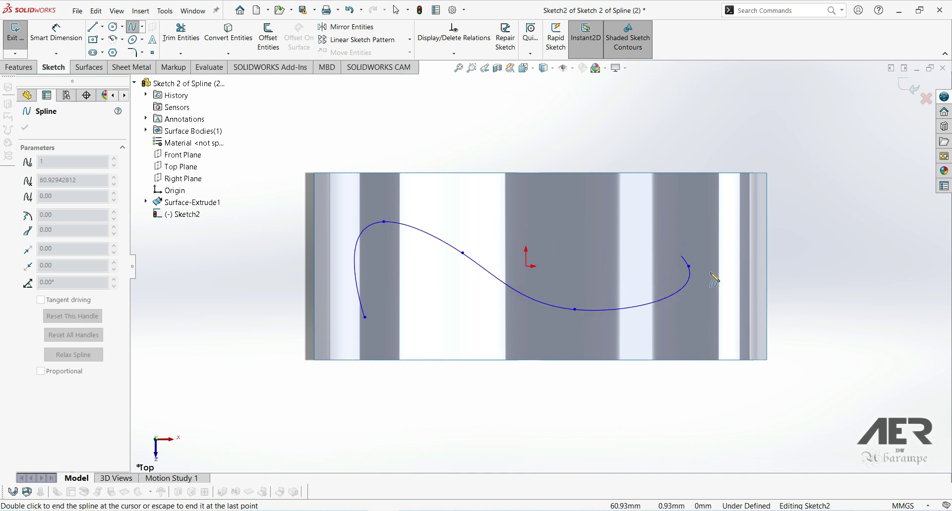
key(Escape)
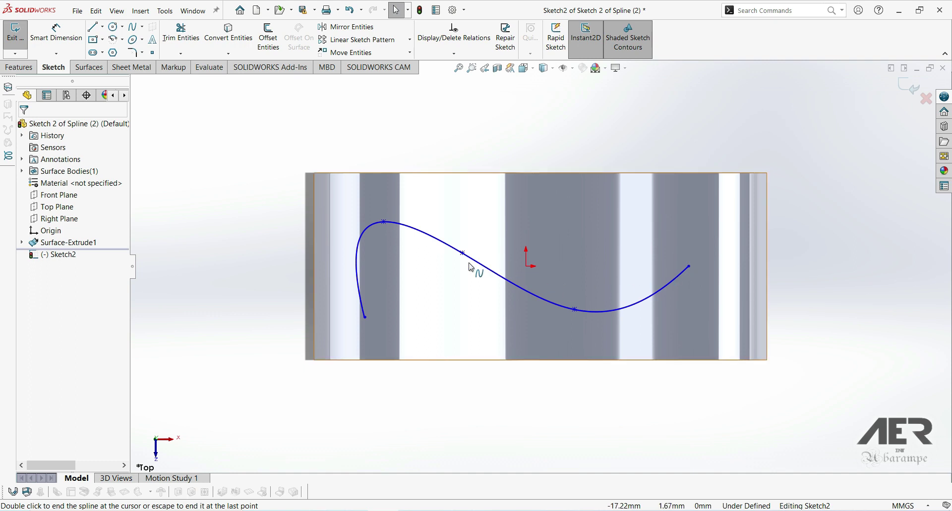
- Drag spline points and tangent handles to hook the left end and add a sharp dip near the right
mouse_move(385, 221)
mouse_down()
mouse_move(448, 289)
mouse_move(376, 251)
mouse_move(371, 238)
mouse_move(466, 311)
mouse_move(370, 239)
mouse_move(470, 254)
mouse_move(378, 275)
mouse_move(355, 229)
mouse_move(392, 223)
mouse_up()
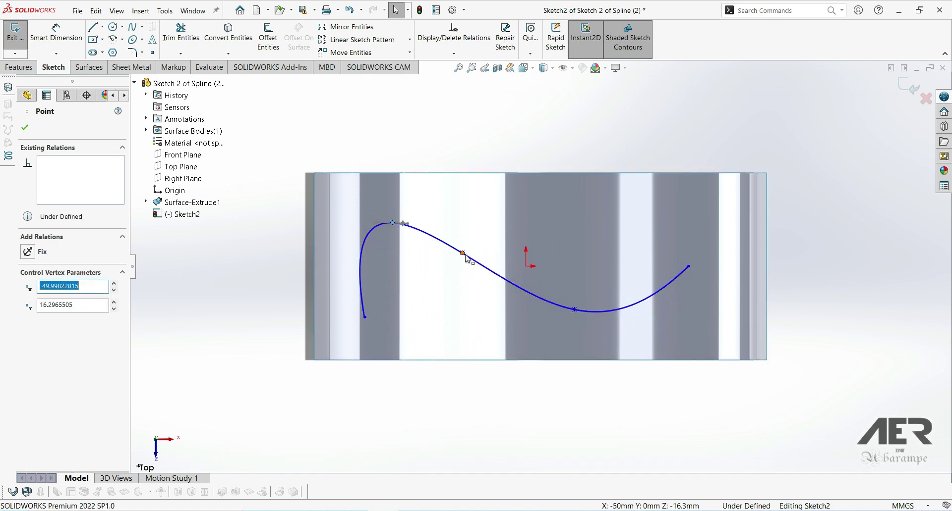
drag(463, 254, 488, 265)
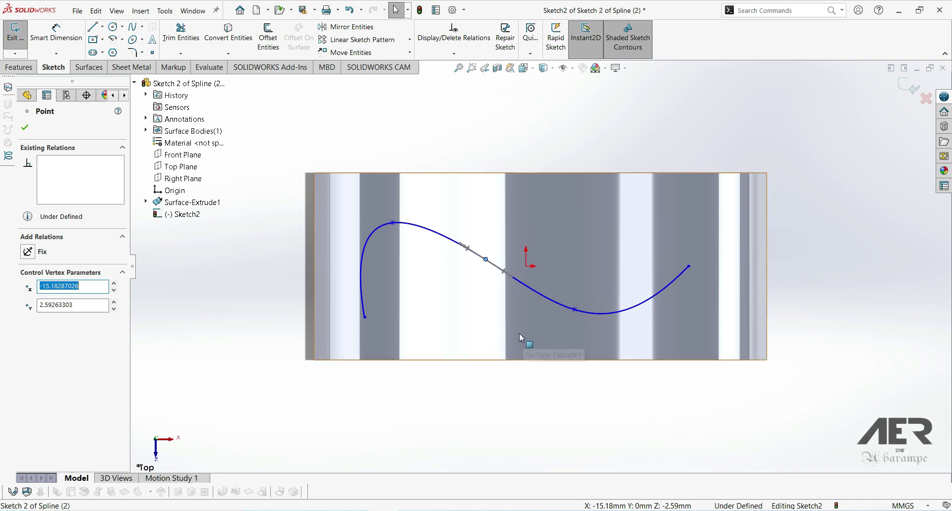
click(534, 294)
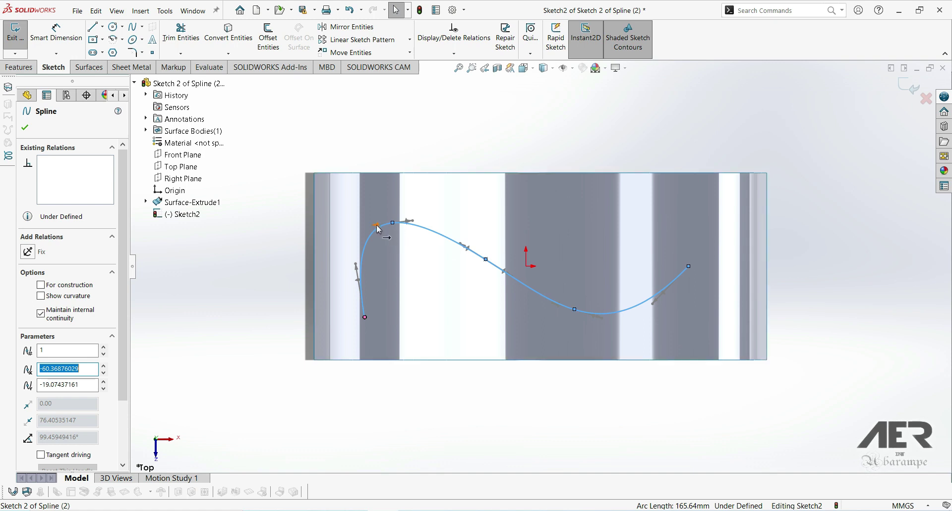
mouse_move(378, 229)
mouse_down()
mouse_move(322, 230)
mouse_move(331, 237)
mouse_move(320, 227)
mouse_move(360, 228)
mouse_up()
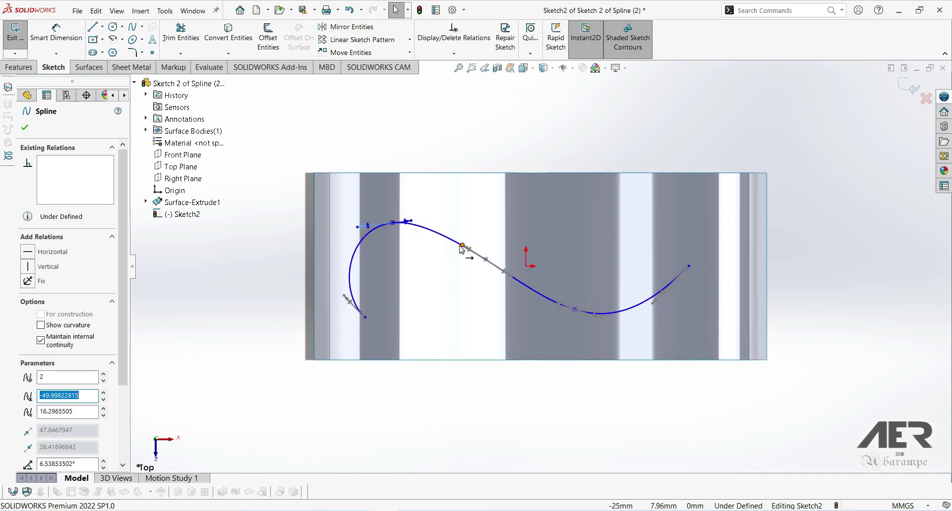
mouse_move(466, 250)
mouse_down()
mouse_move(430, 245)
mouse_move(461, 252)
mouse_move(451, 244)
mouse_up()
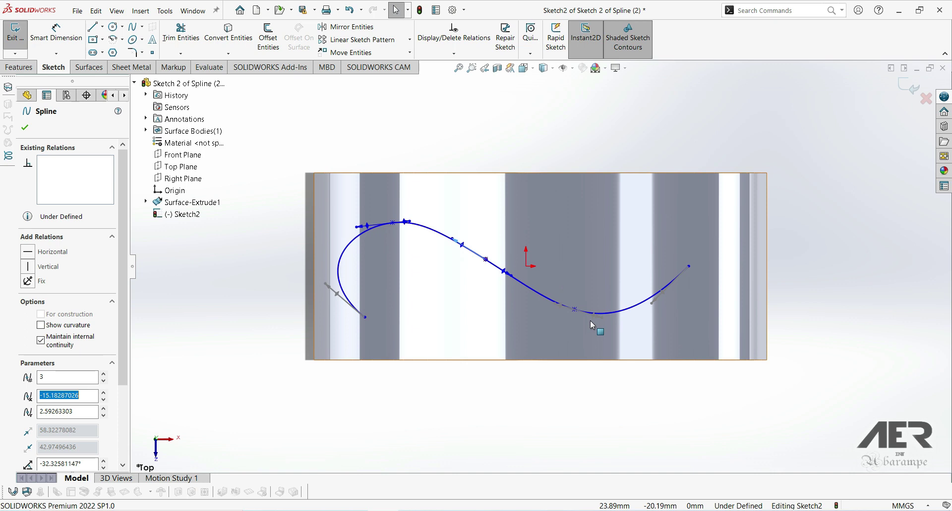
drag(596, 317, 578, 297)
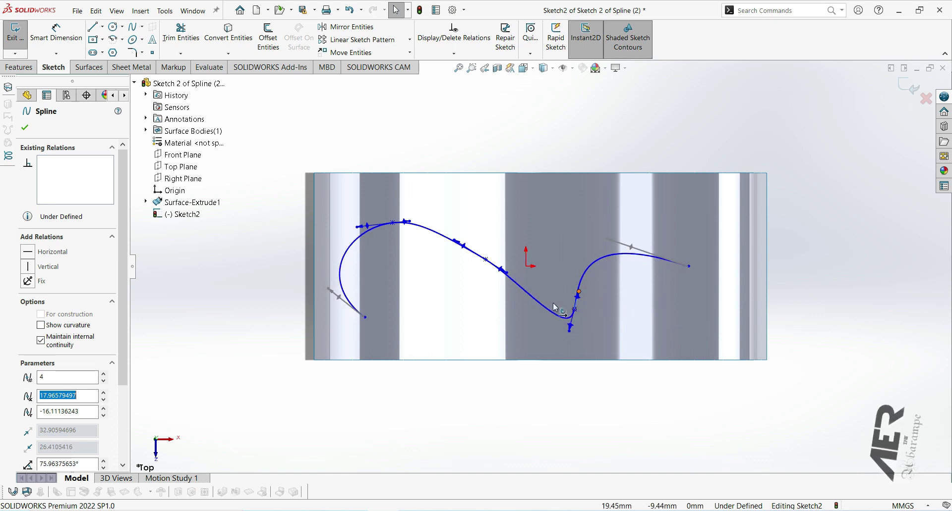
- Deselect, then reselect the spline and bring up its context menu
click(853, 285)
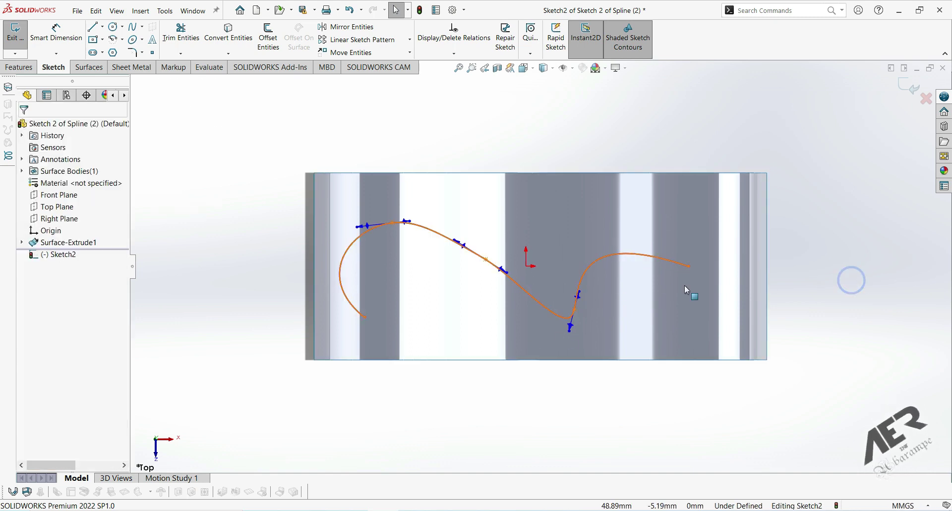
click(539, 307)
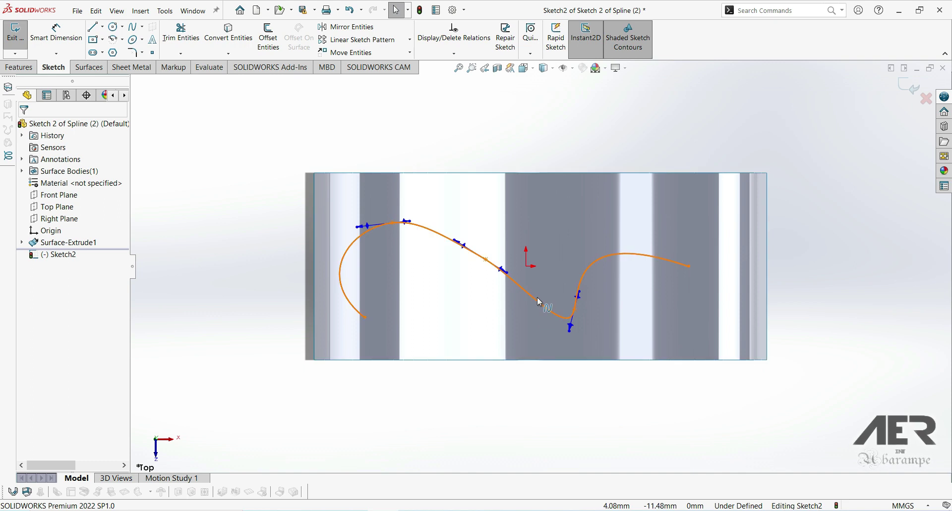
right_click(539, 306)
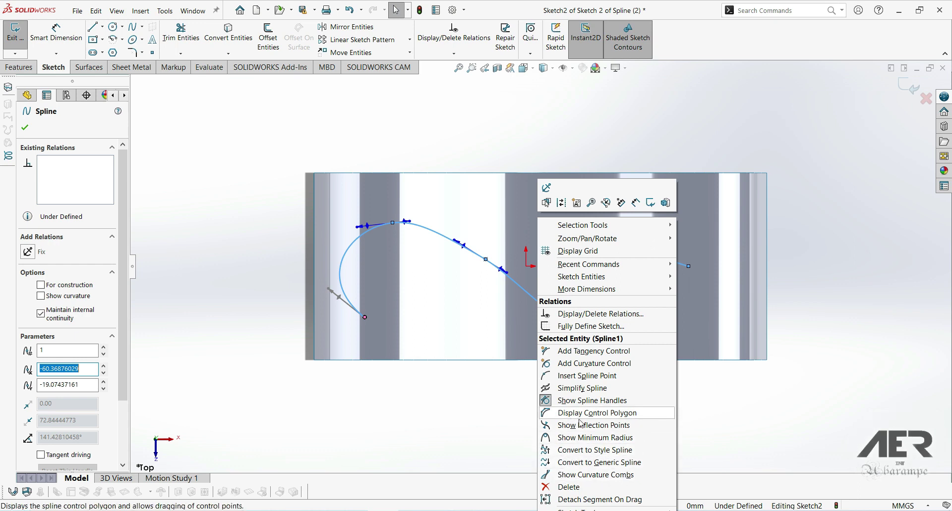
- Show the spline's minimum-radius circle at the sharp dip and zoom in to inspect it
click(607, 438)
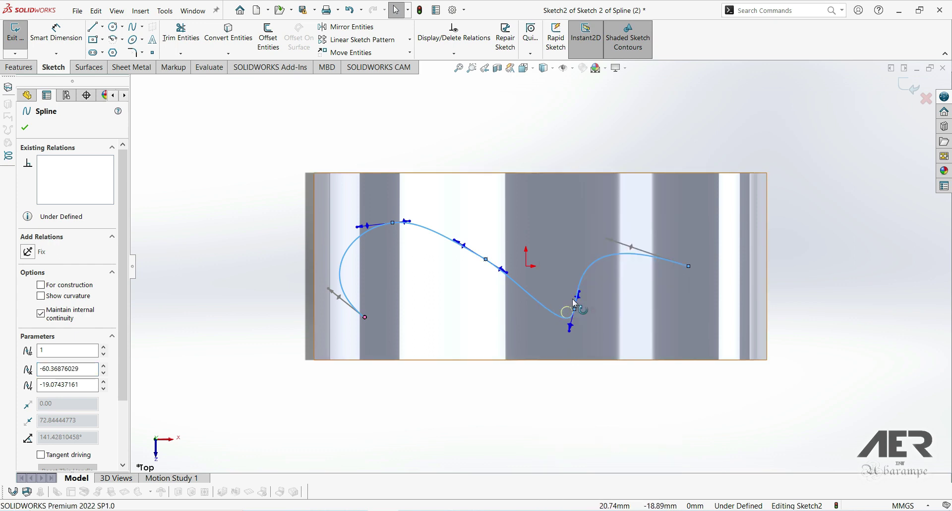
scroll(550, 315, down, 6)
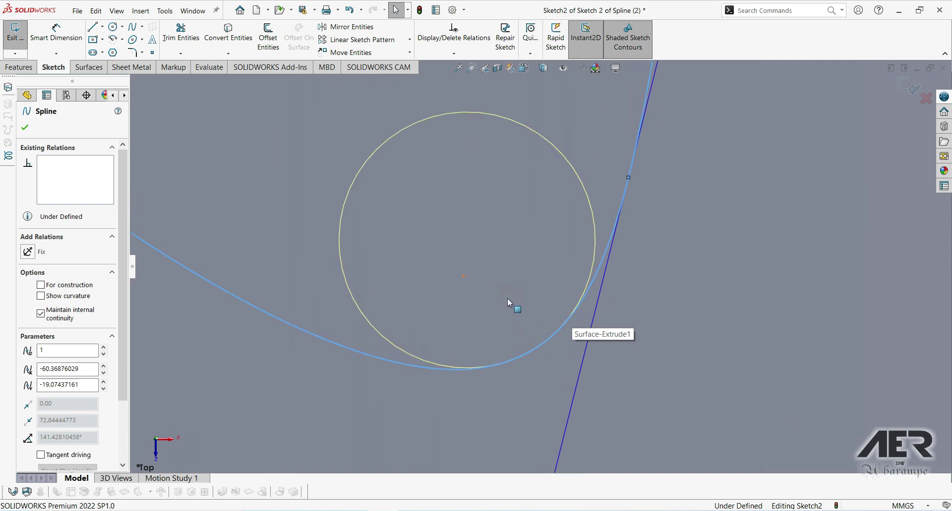
scroll(503, 304, up, 8)
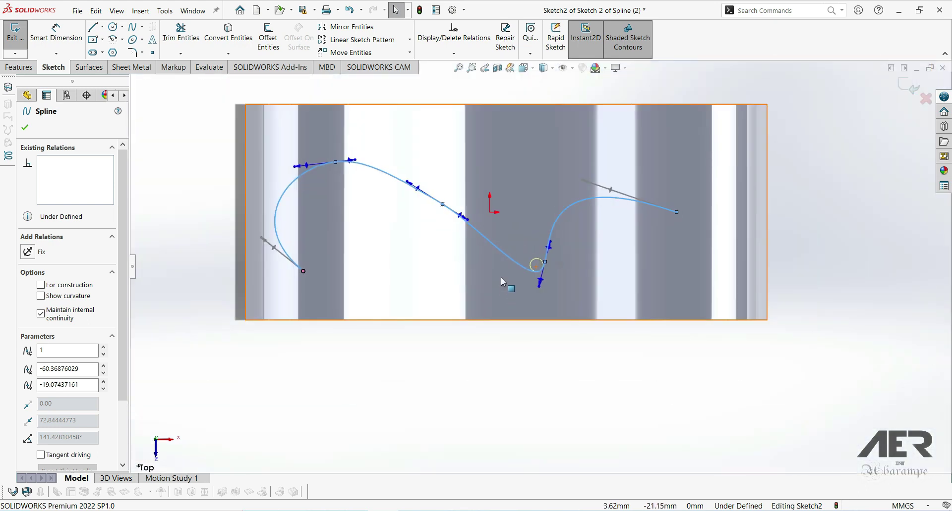
right_click(502, 255)
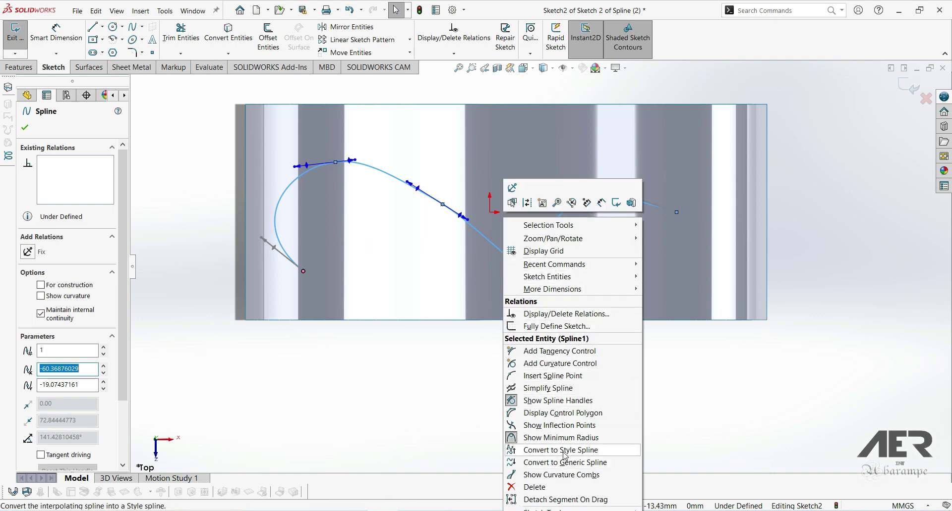
- Convert the freeform spline into a style spline
click(593, 452)
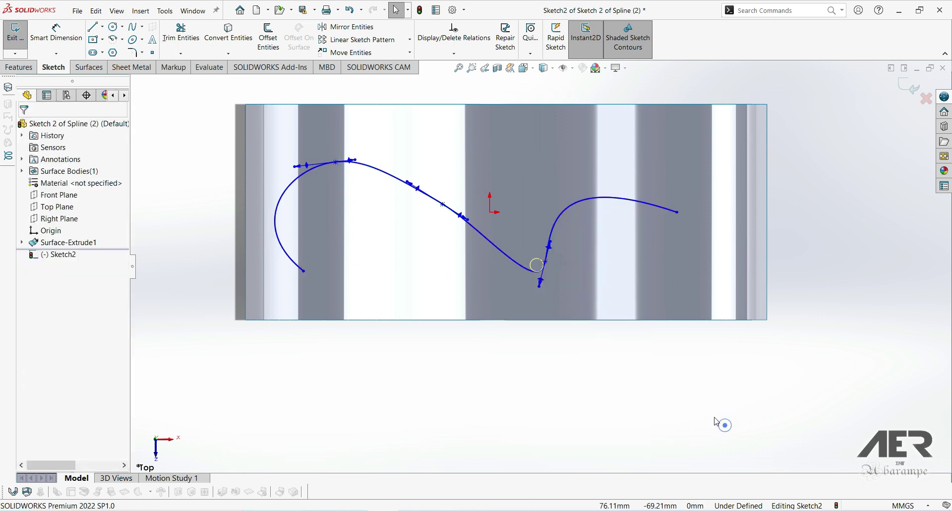
scroll(525, 163, up, 4)
scroll(506, 151, down, 2)
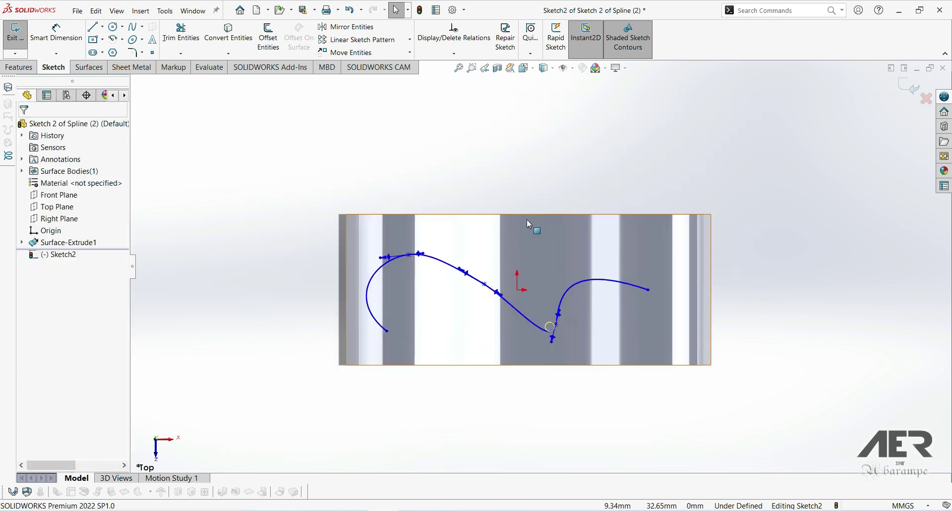
click(142, 26)
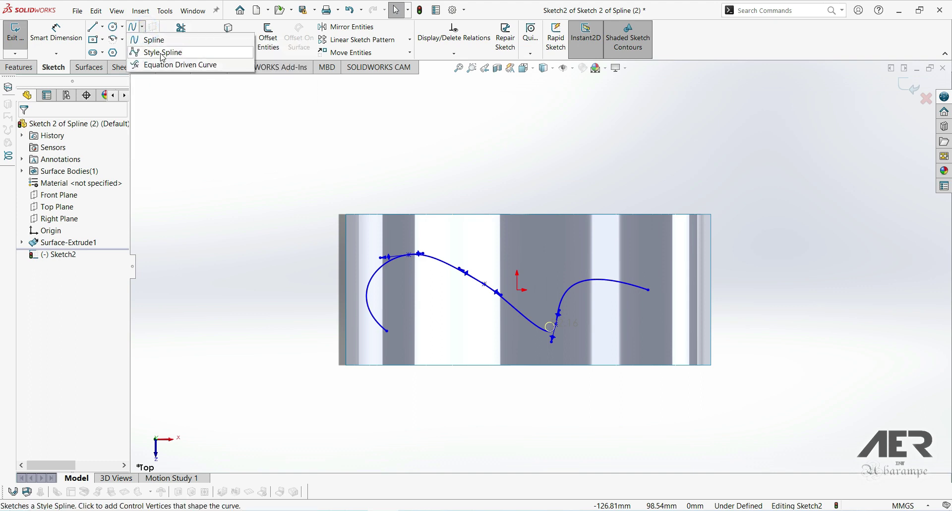
- Draw a style spline with a four-vertex control polygon in the open space above the surface
click(162, 57)
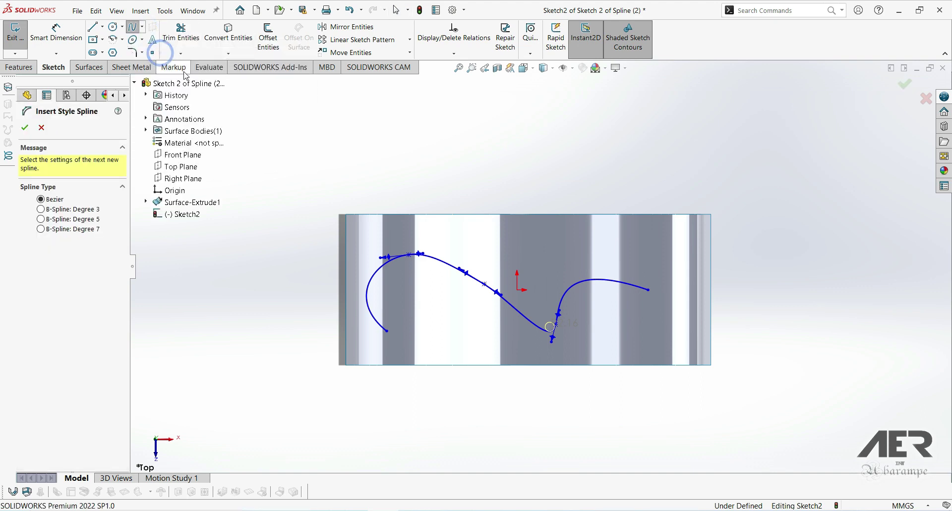
scroll(540, 268, up, 2)
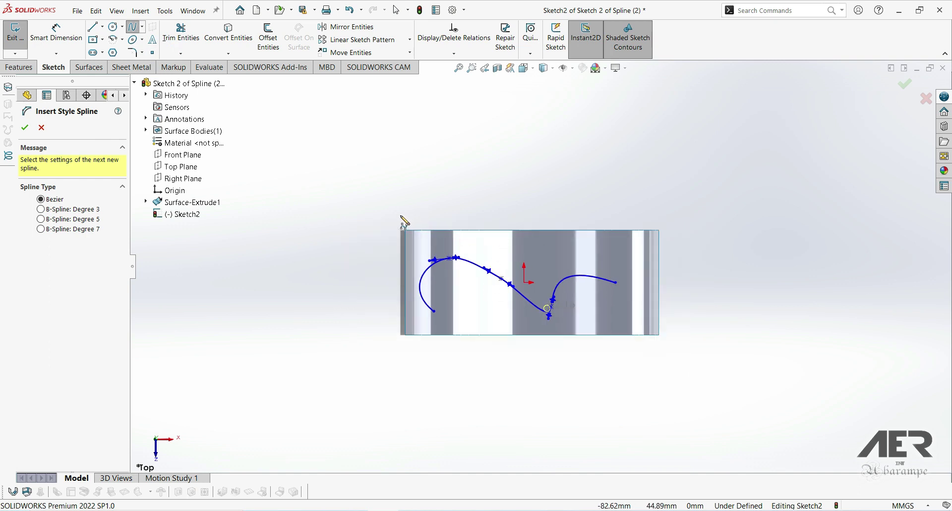
click(403, 209)
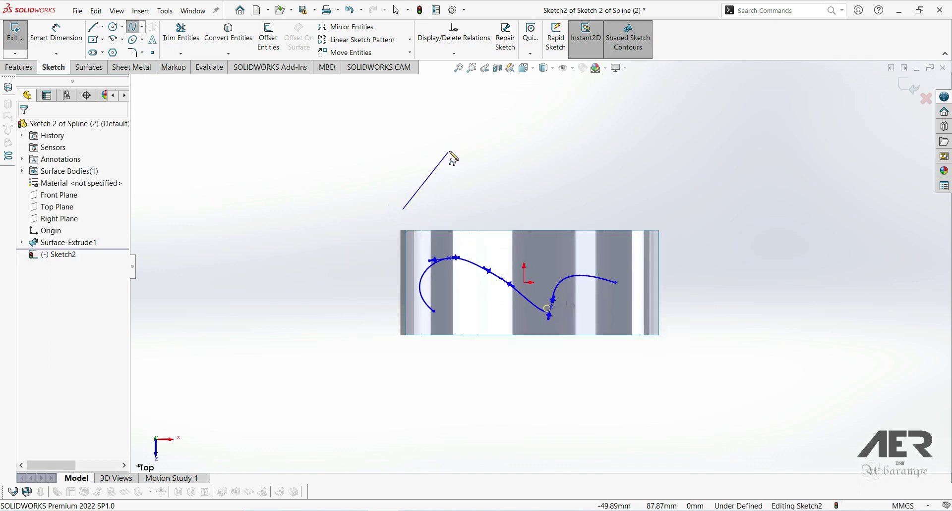
click(446, 154)
click(513, 186)
click(598, 217)
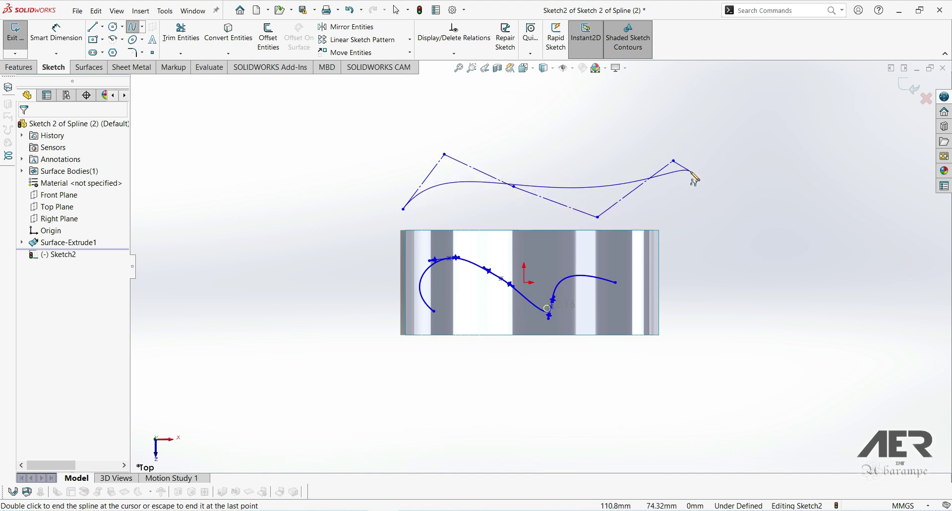
double_click(674, 161)
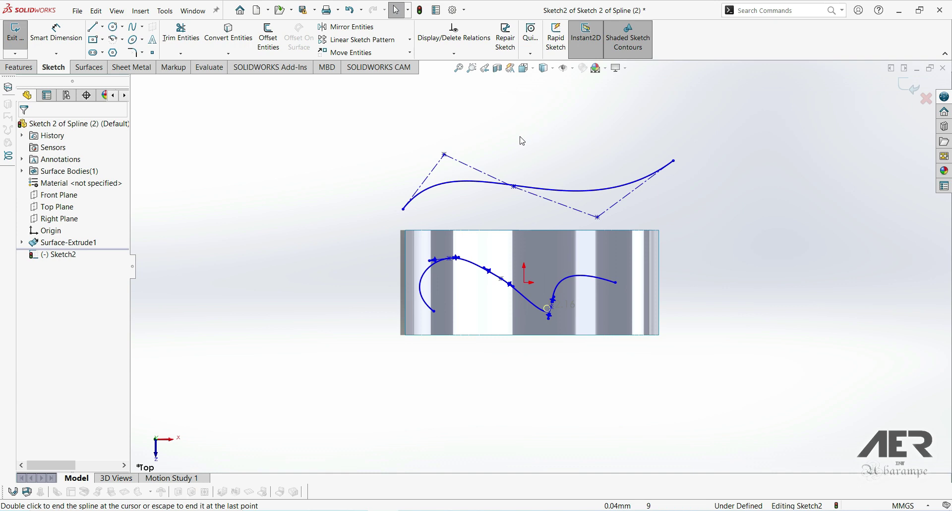
- Shift the style spline's lower vertex and raise its upper-left vertex to about X -56.17, Y 100.43
click(597, 219)
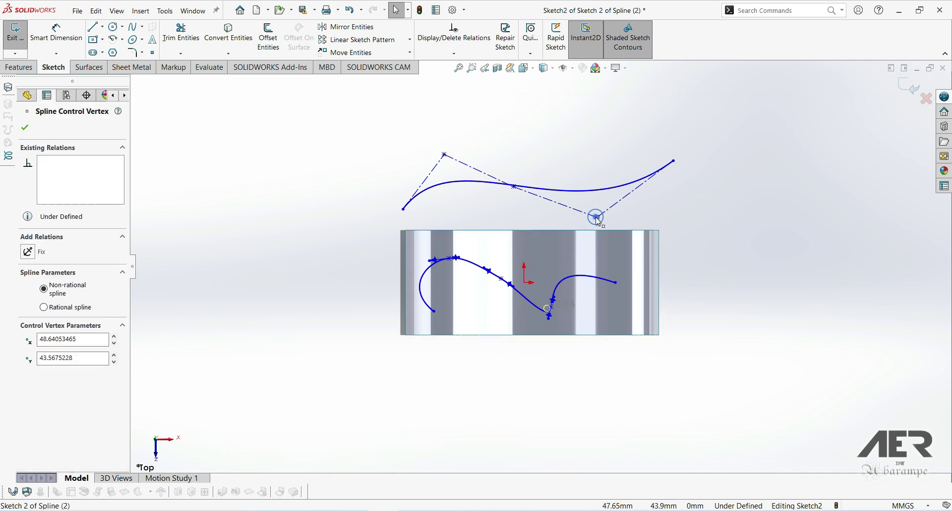
mouse_move(599, 220)
mouse_down()
mouse_move(617, 257)
mouse_move(605, 229)
mouse_move(617, 224)
mouse_move(606, 226)
mouse_up()
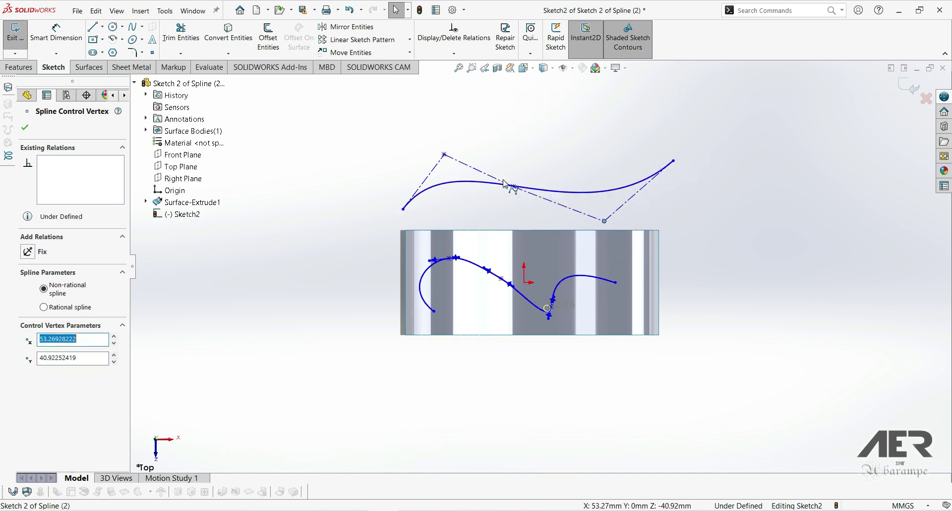
drag(445, 156, 374, 153)
drag(423, 123, 441, 133)
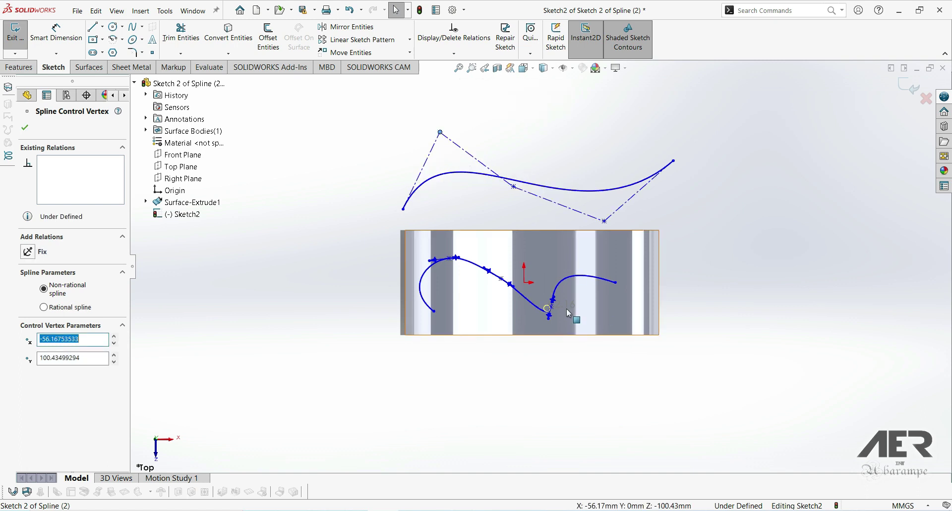
- Convert the original S-spline to a degree-3 style spline with 8 control vertices, accepting the approximation
click(529, 303)
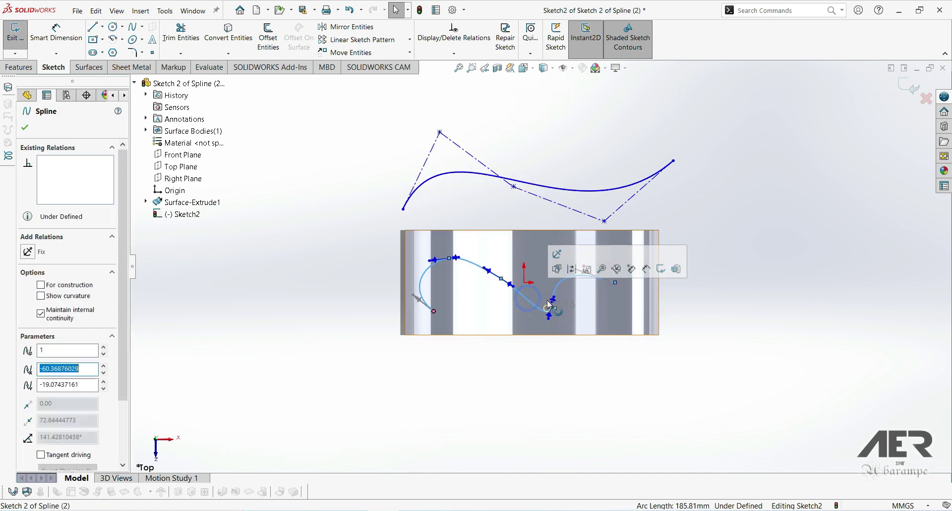
right_click(521, 298)
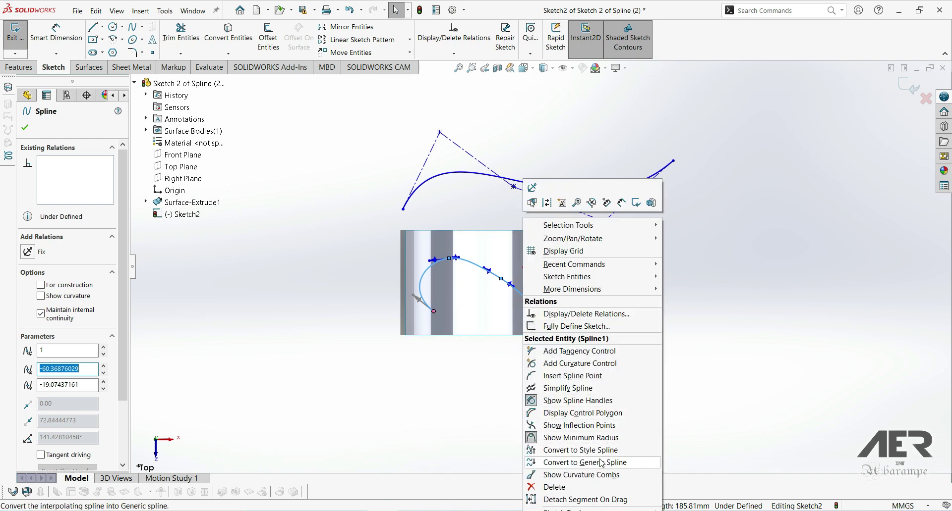
click(584, 452)
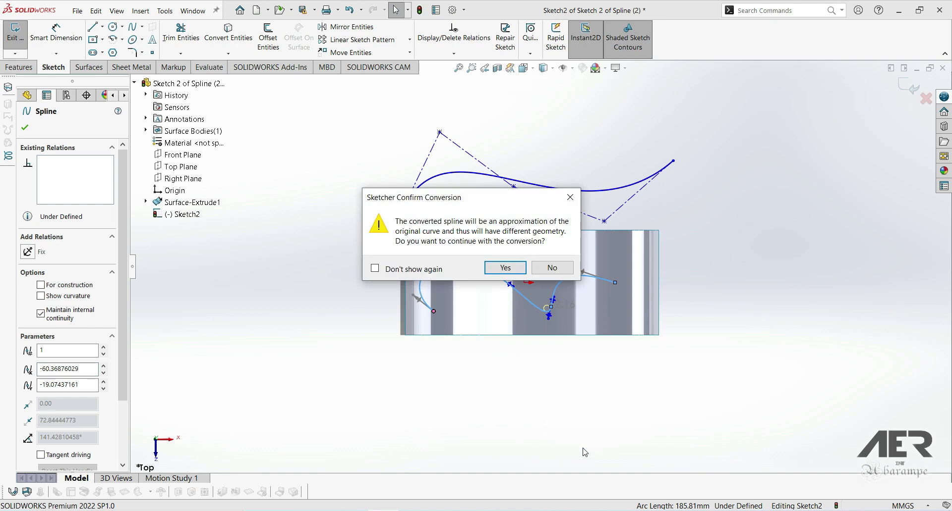
click(505, 268)
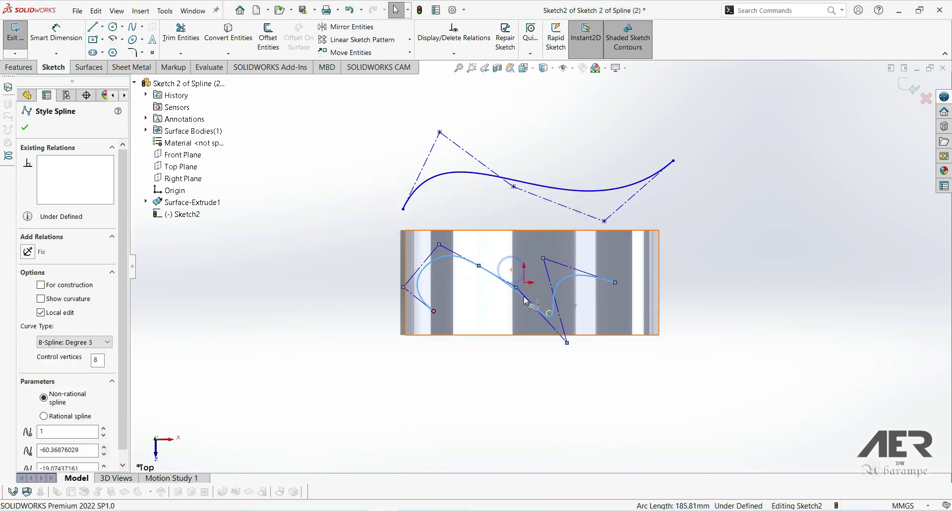
- Drag the converted spline's lower, upper and left control vertices to raise its left arc and soften the dip
scroll(510, 295, down, 4)
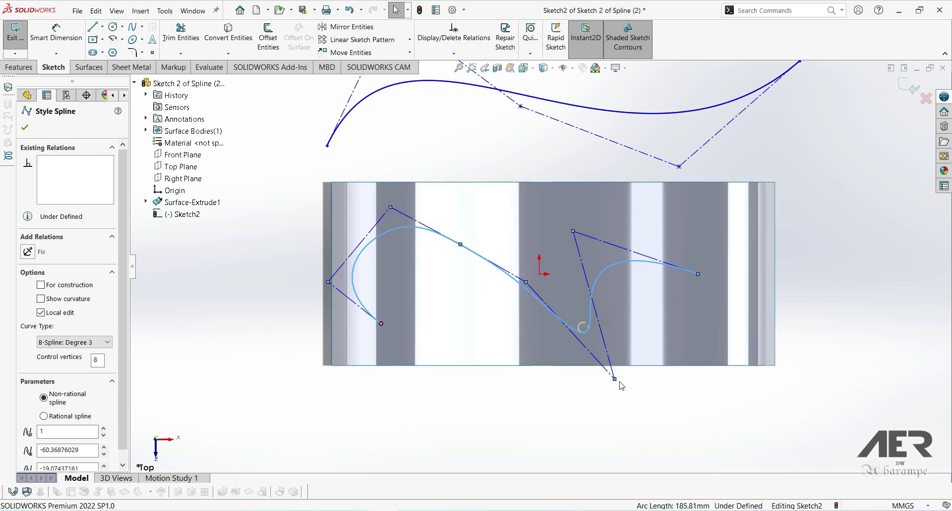
drag(615, 379, 590, 327)
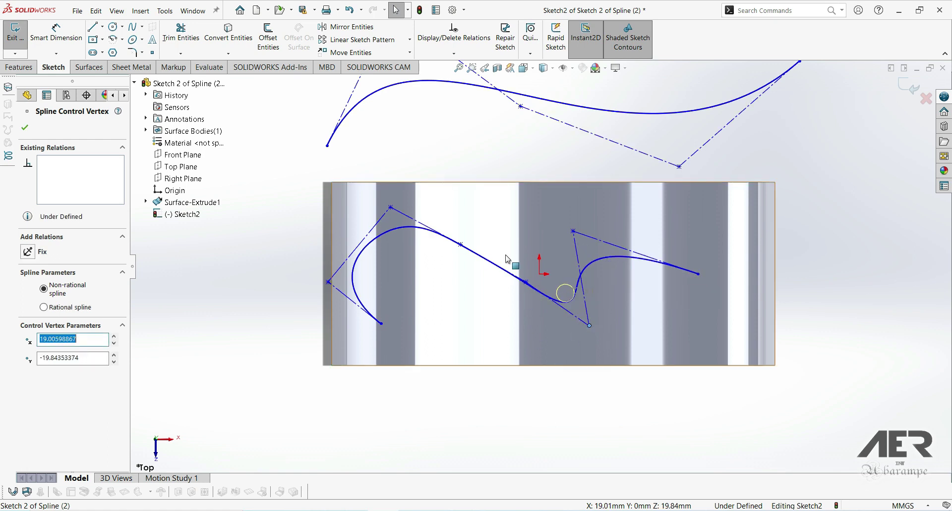
drag(390, 207, 422, 186)
drag(328, 282, 345, 212)
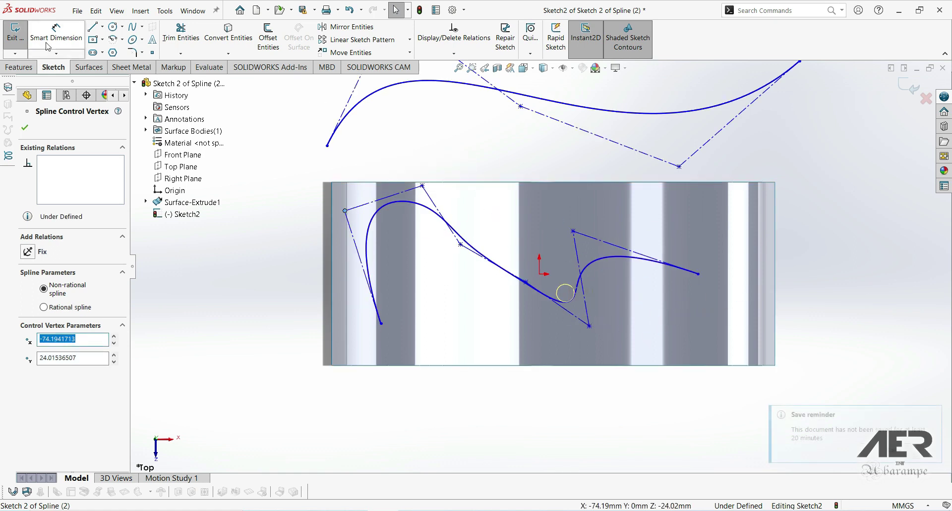
- Exit the sketch, then delete Sketch2 from the tree and confirm the deletion
click(15, 33)
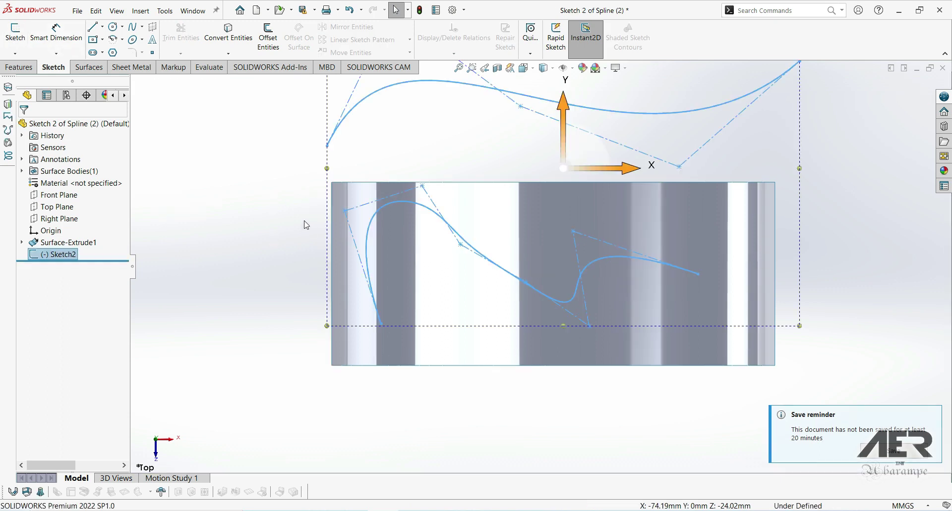
mouse_move(370, 196)
middle_down()
mouse_move(381, 125)
mouse_move(387, 149)
mouse_move(378, 156)
middle_up()
right_click(62, 256)
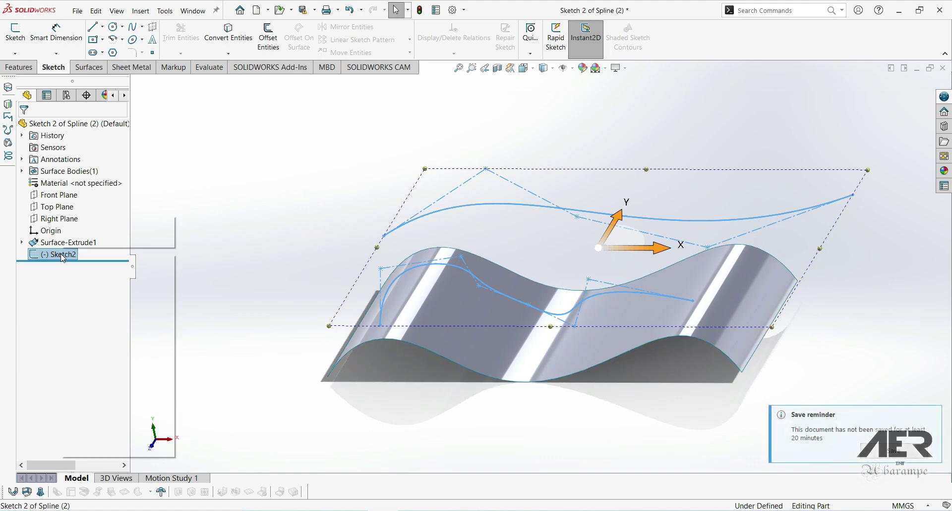
click(94, 310)
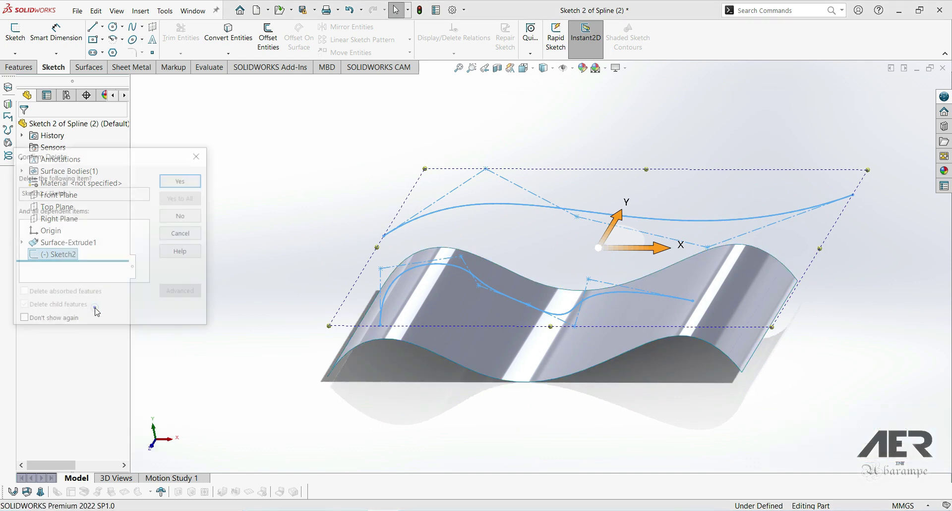
click(193, 183)
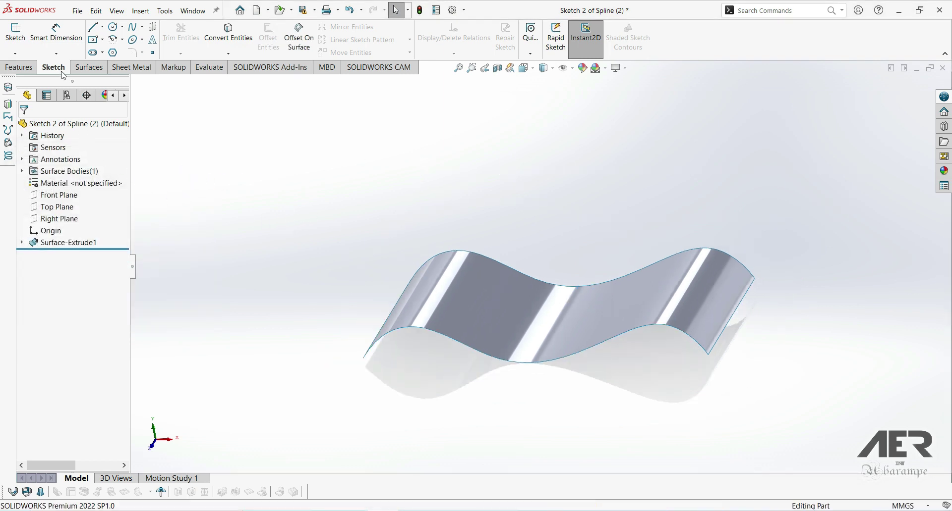
- Use Spline on Surface to draw a five-point spline on the wavy face, closed at its start point
click(144, 28)
click(143, 28)
click(143, 29)
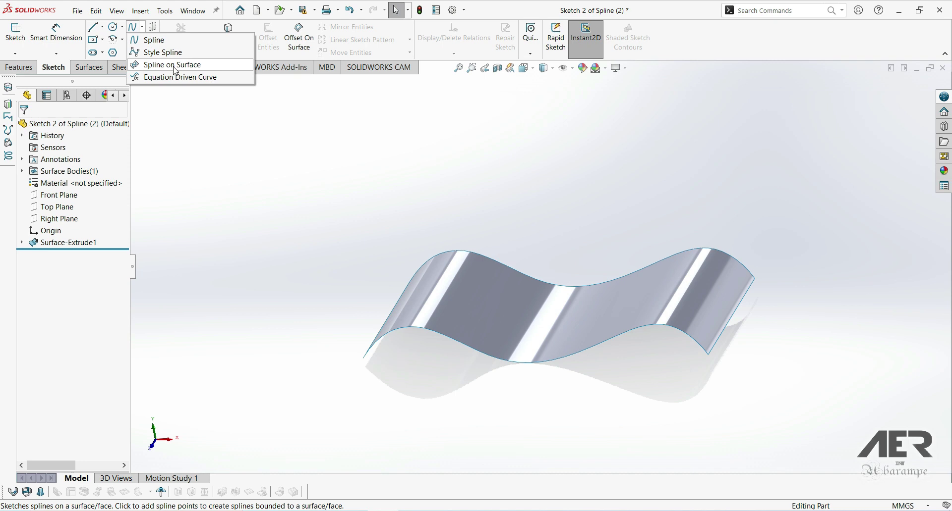
click(175, 70)
middle_drag(436, 253, 449, 302)
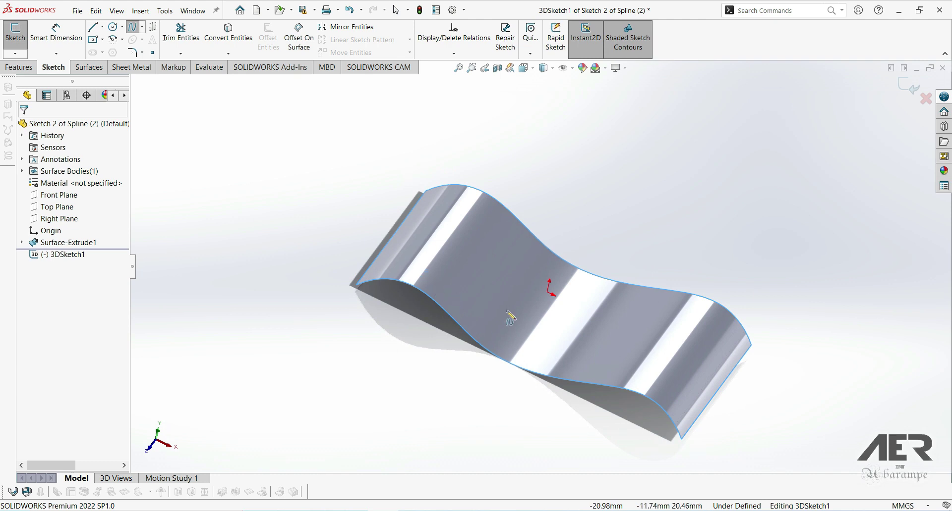
click(435, 237)
click(484, 306)
click(604, 337)
click(637, 372)
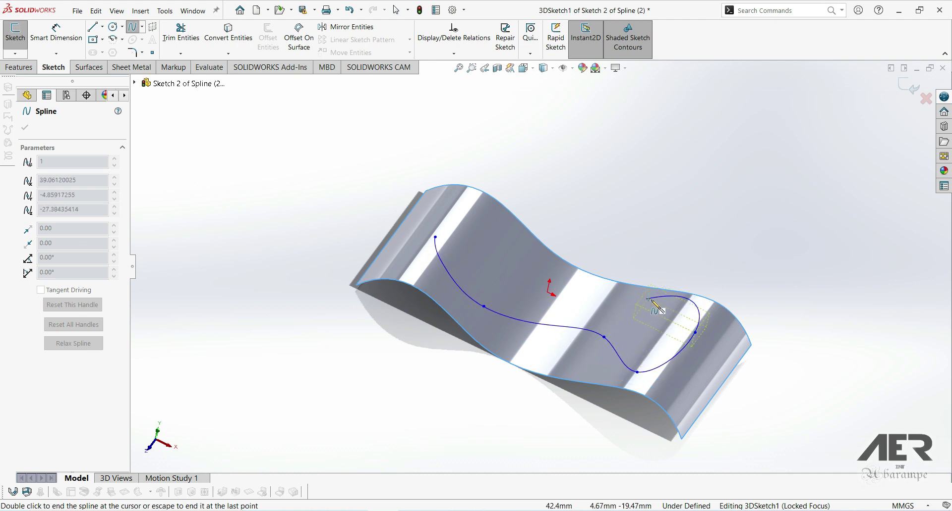
click(503, 239)
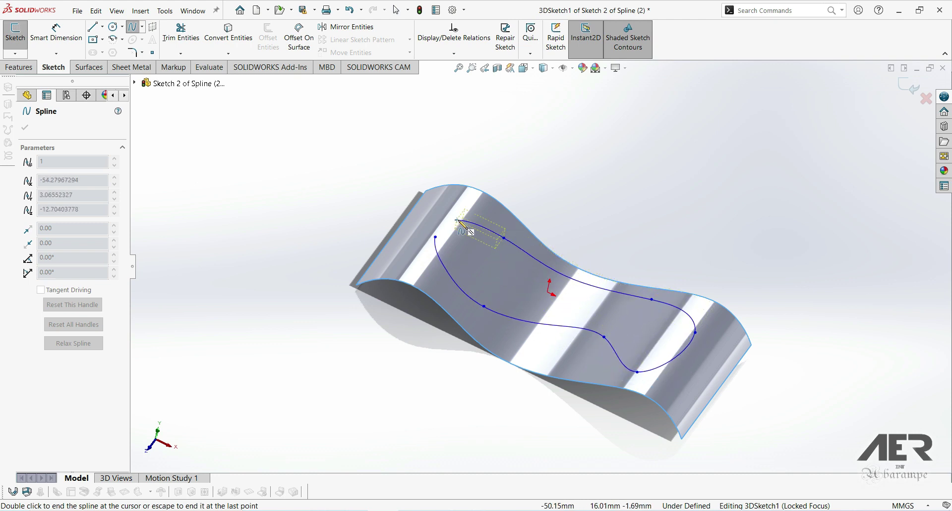
click(435, 238)
middle_drag(436, 234, 474, 167)
- Accept the closed spline into 3DSketch1, then cancel the Equation Driven Curve tool without creating one
click(25, 129)
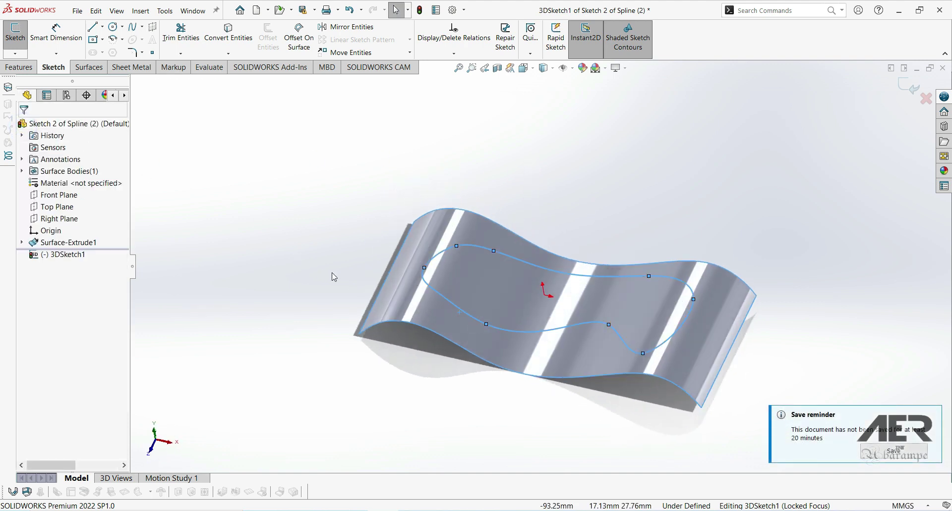
click(133, 27)
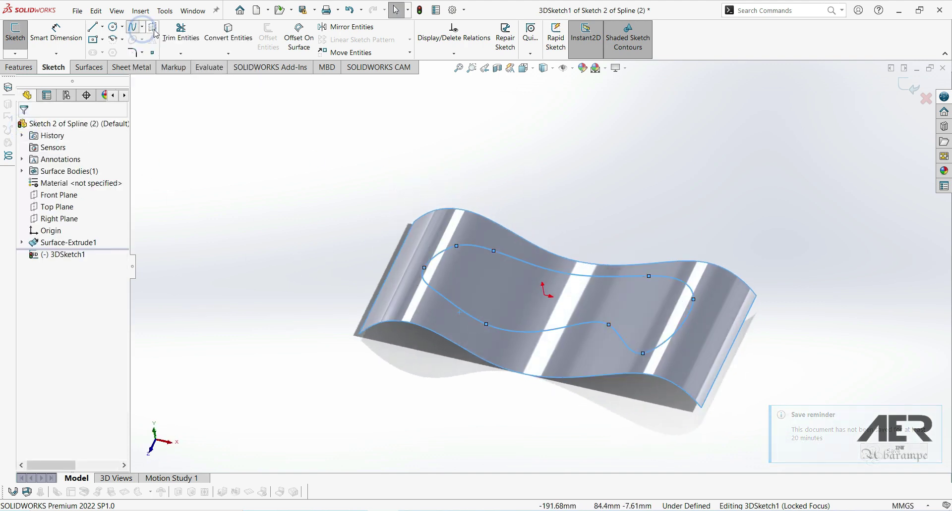
click(142, 26)
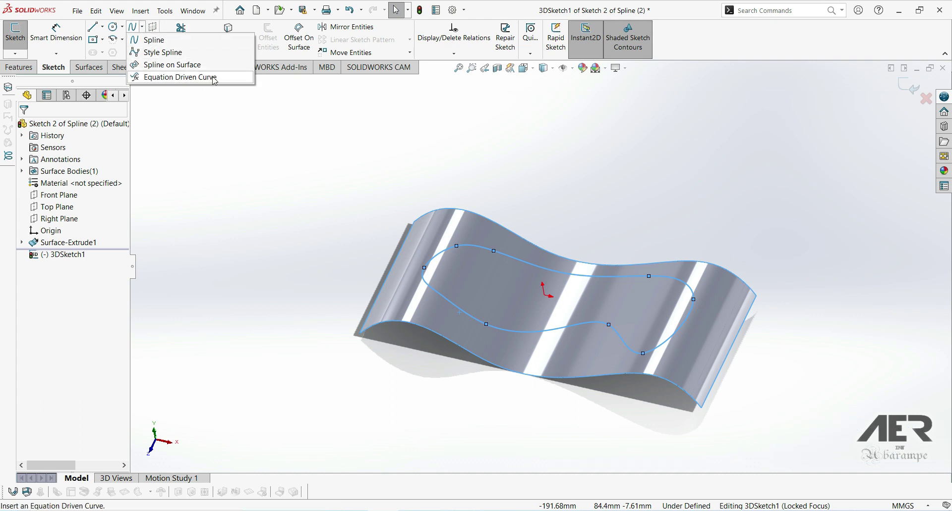
click(166, 78)
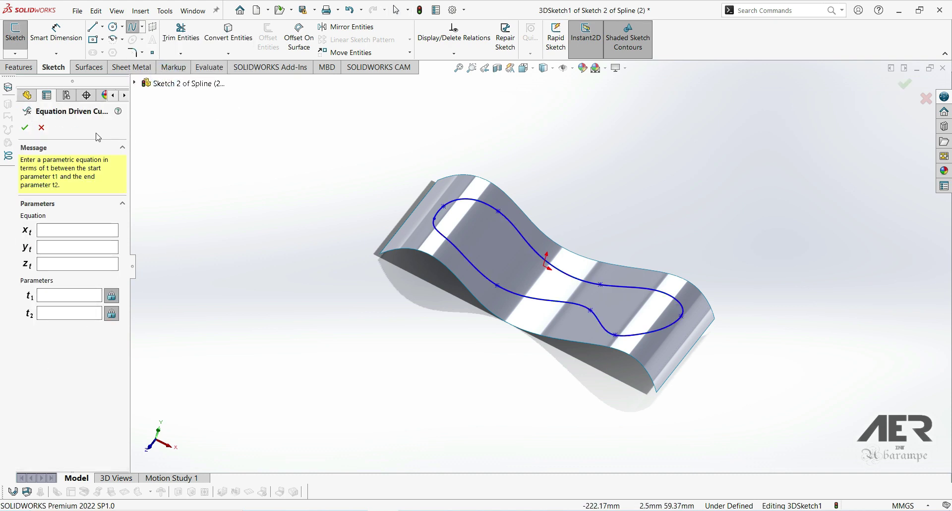
click(41, 129)
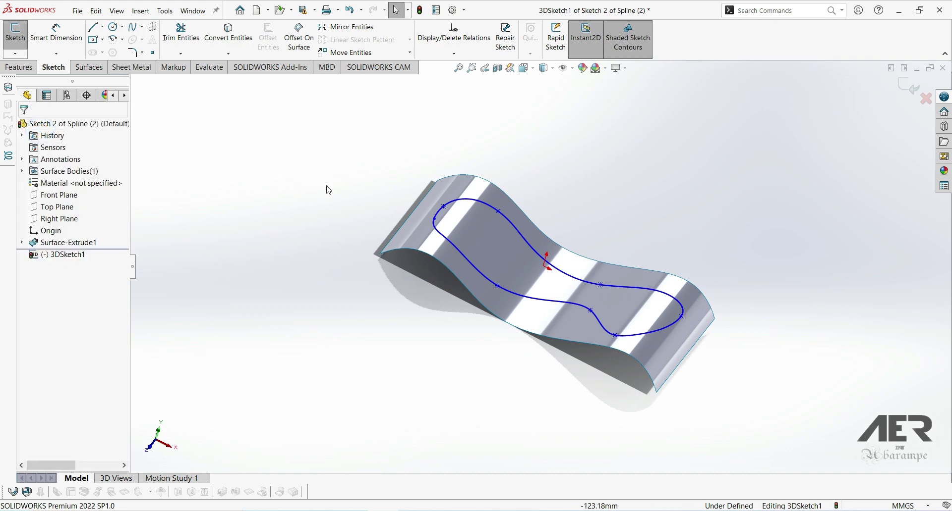